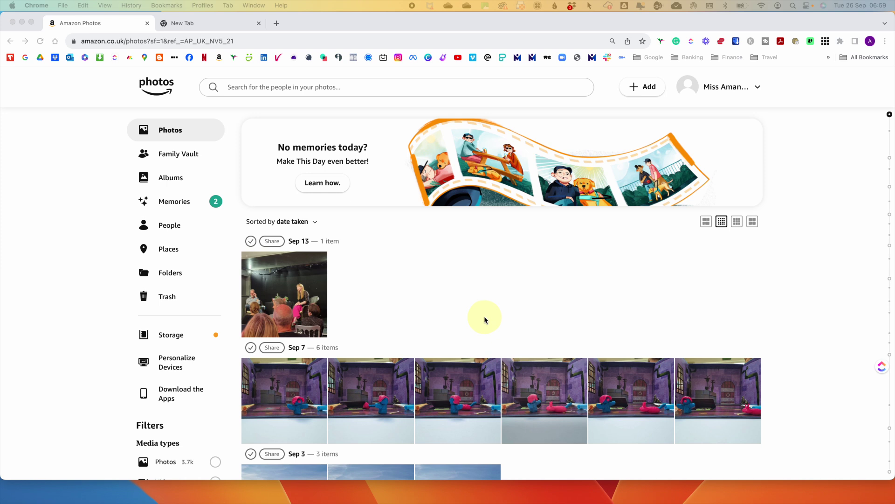
# - Look through the account settings page, then return to all photos
pyautogui.click(724, 97)
pyautogui.click(725, 125)
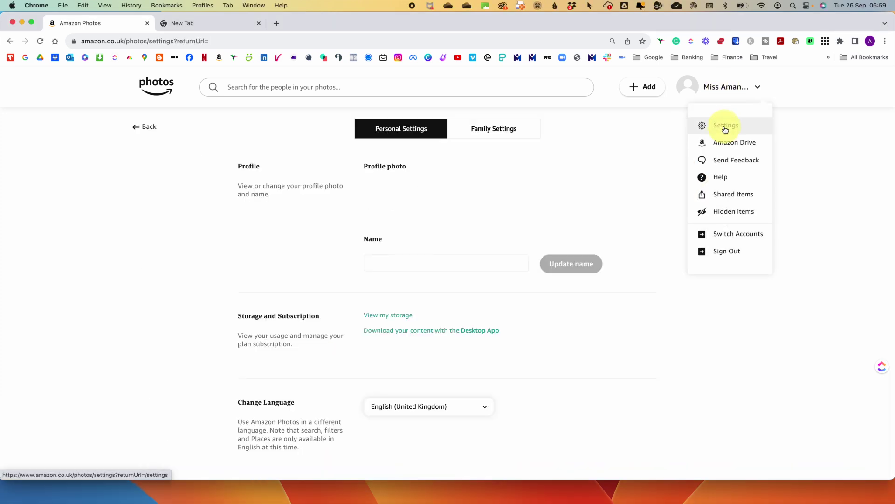
pyautogui.scroll(-1, 458, 314)
pyautogui.scroll(-5, 459, 317)
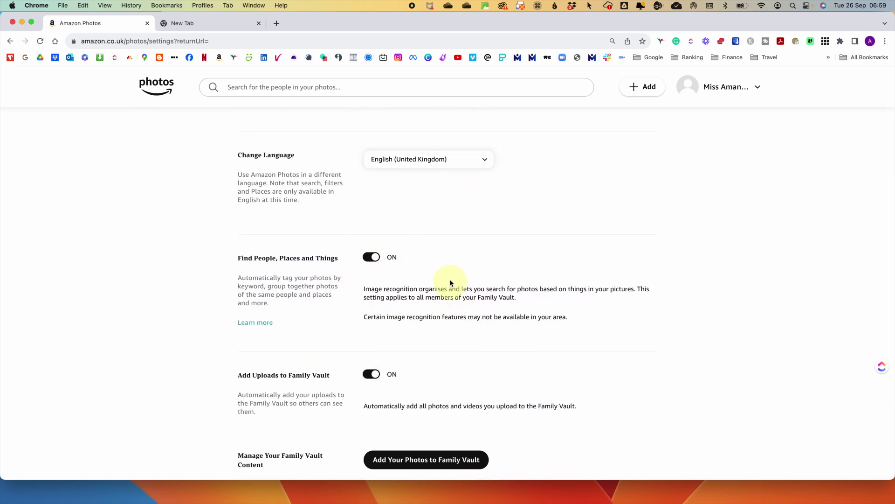
pyautogui.scroll(5, 211, 111)
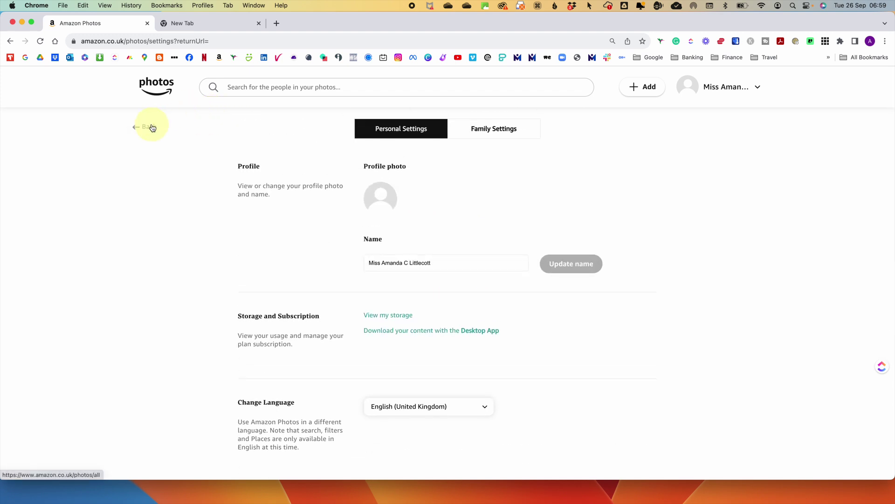
pyautogui.click(150, 127)
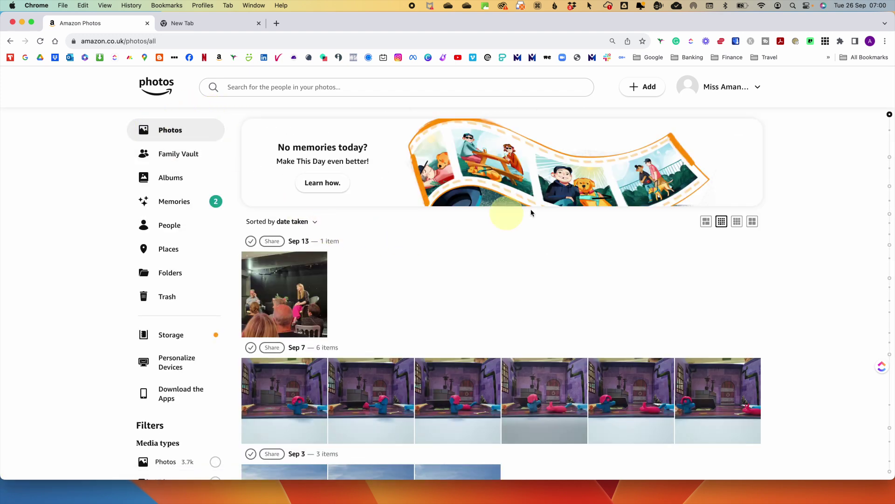
# - Try the single-image, denser and densest photo layouts, ending at six thumbnails per row
pyautogui.click(706, 222)
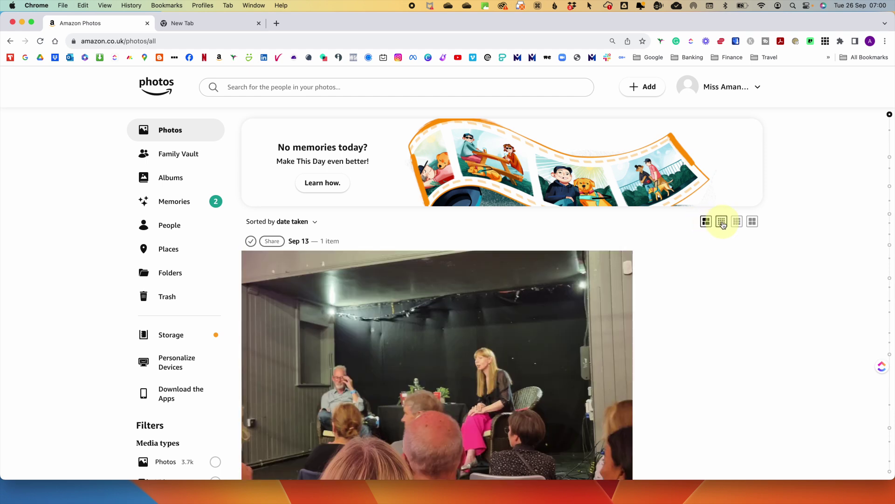
pyautogui.click(737, 223)
pyautogui.click(751, 224)
pyautogui.click(721, 222)
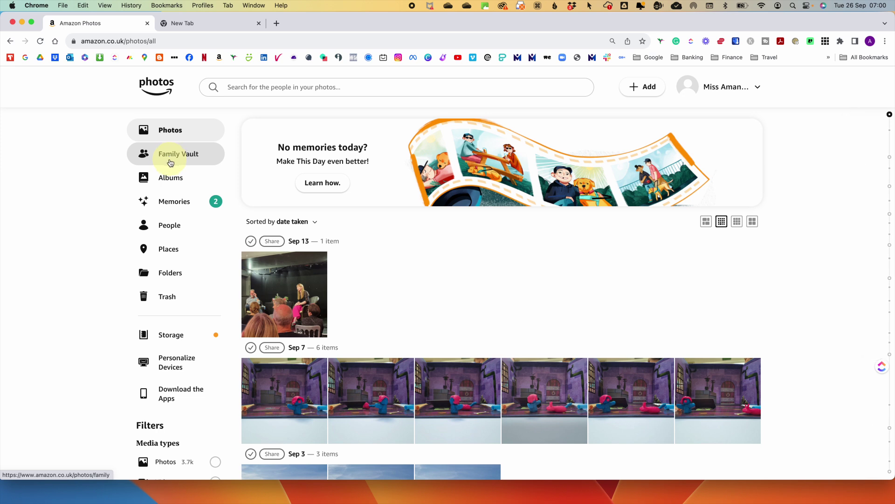
# - Visit Albums and Memories, ending on the People grid of recognised faces
pyautogui.click(168, 179)
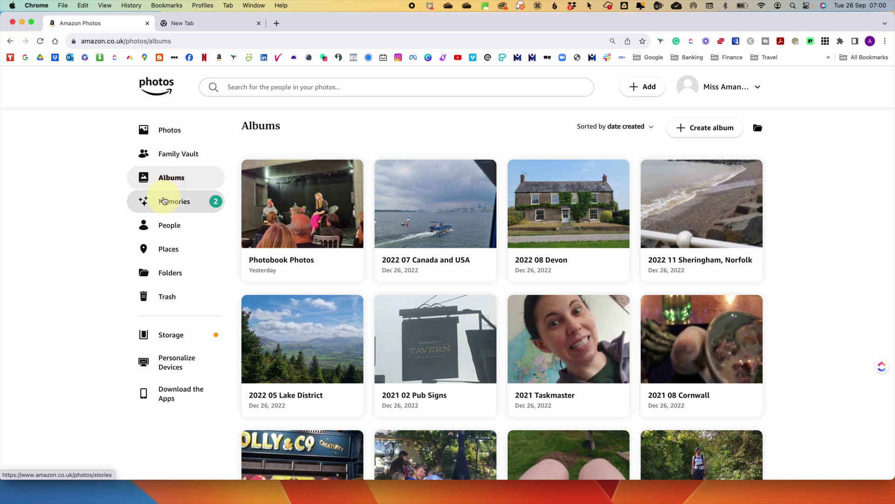
pyautogui.click(164, 200)
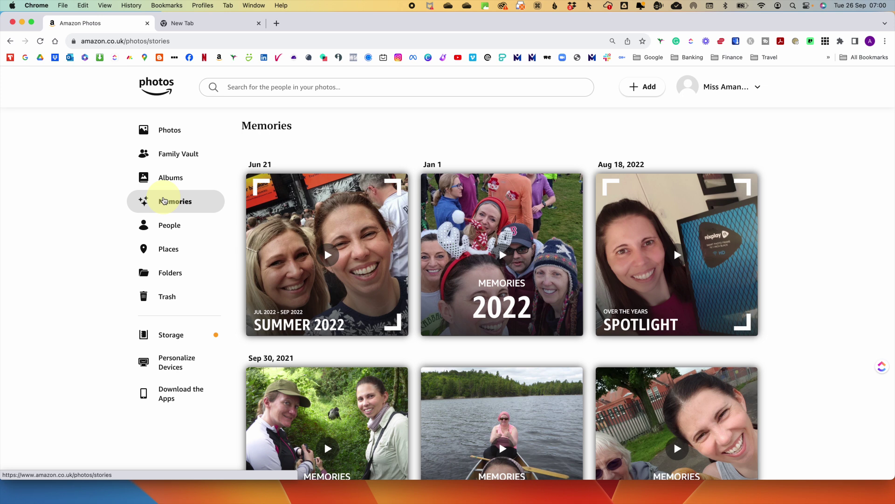
pyautogui.click(163, 225)
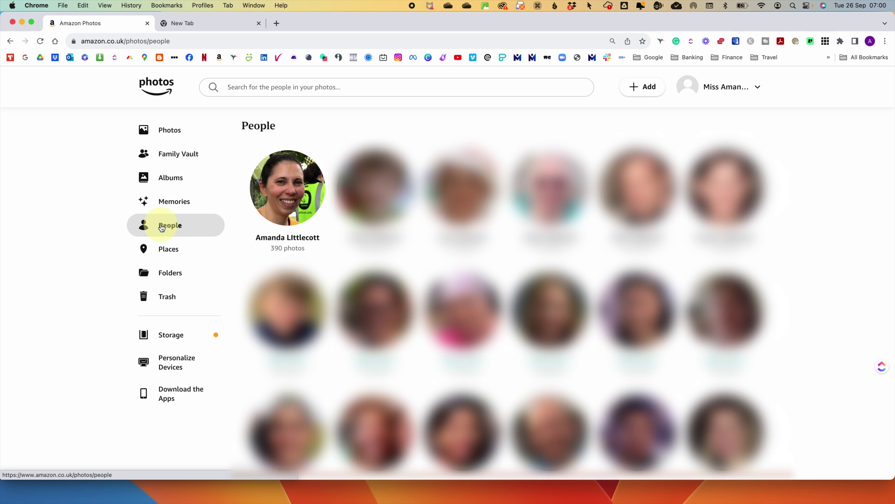
# - Visit Places and Folders (Documents, Pictures, Videos), then go back to the Photos timeline
pyautogui.click(163, 250)
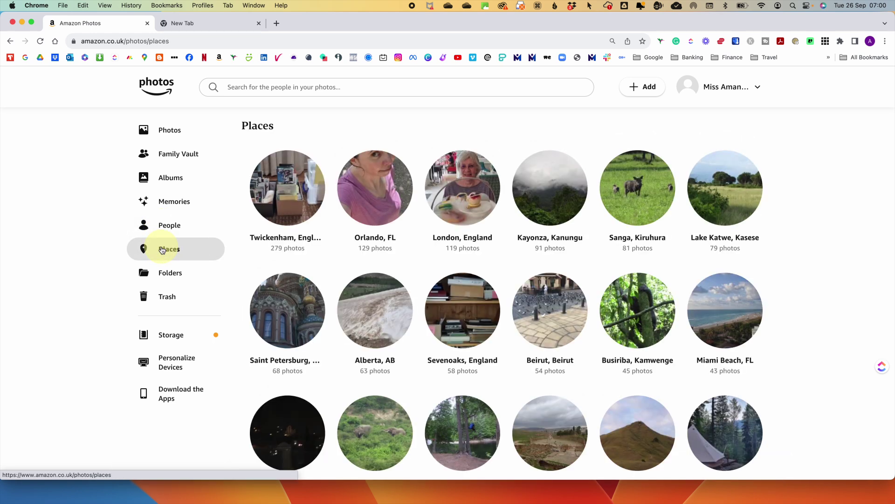
pyautogui.click(167, 275)
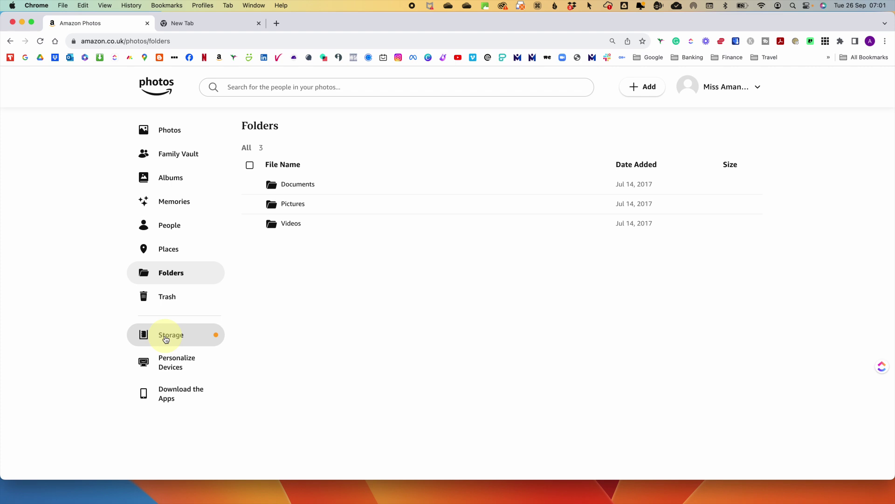
pyautogui.click(176, 133)
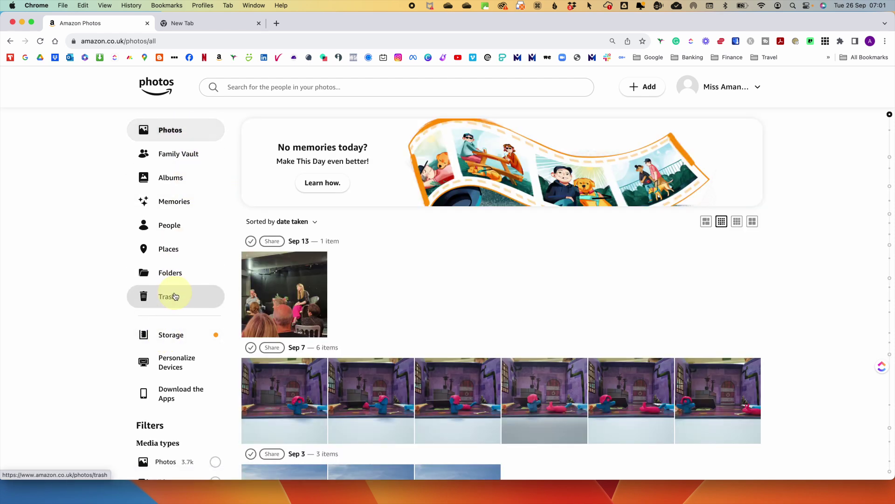
pyautogui.click(305, 86)
pyautogui.write('beach')
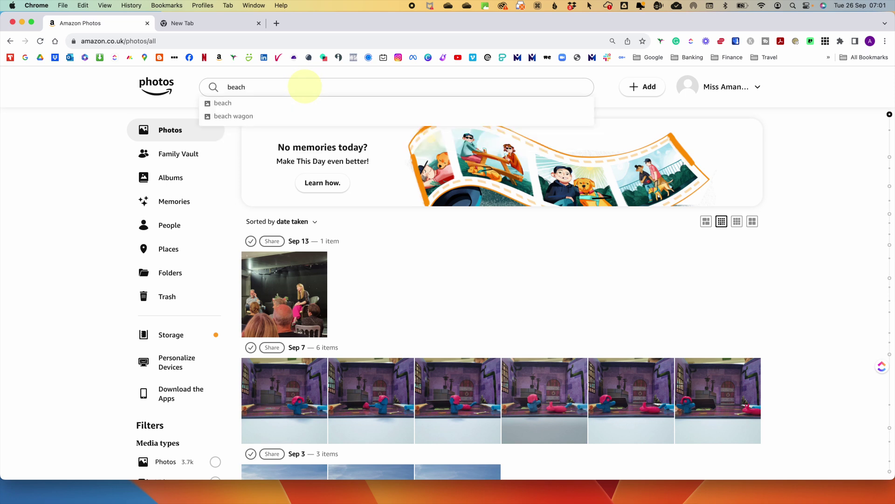
pyautogui.press('Return')
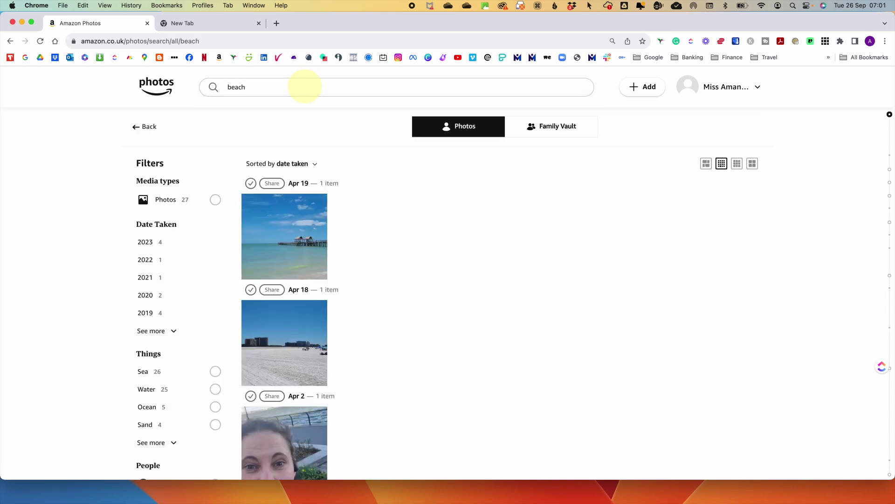
pyautogui.moveTo(260, 86); pyautogui.dragTo(225, 86)
pyautogui.press('BackSpace')
pyautogui.click(152, 128)
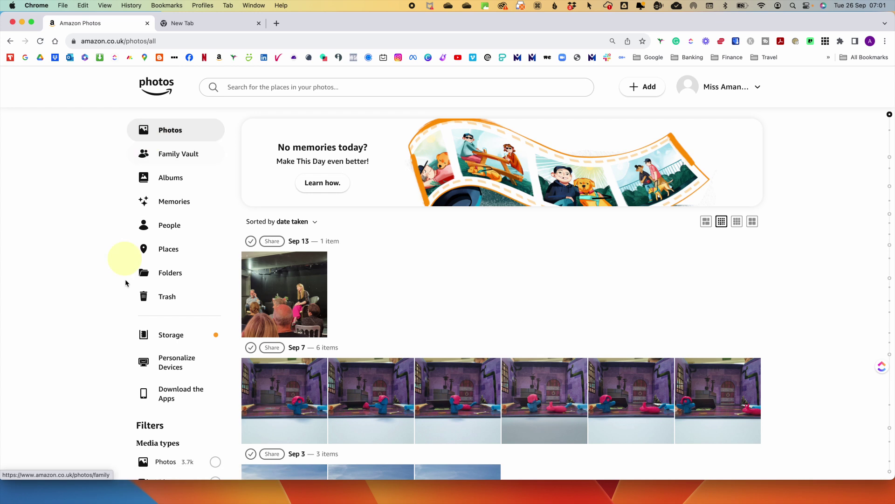
pyautogui.scroll(-7, 158, 329)
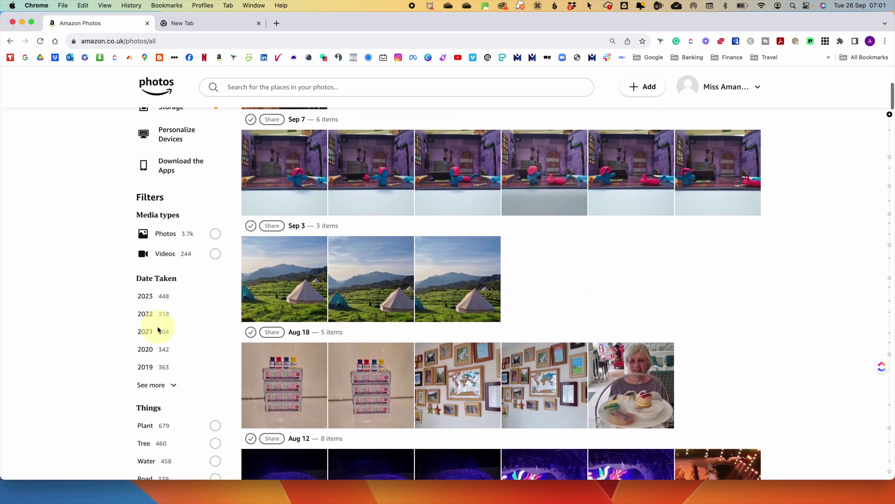
pyautogui.scroll(-6, 158, 329)
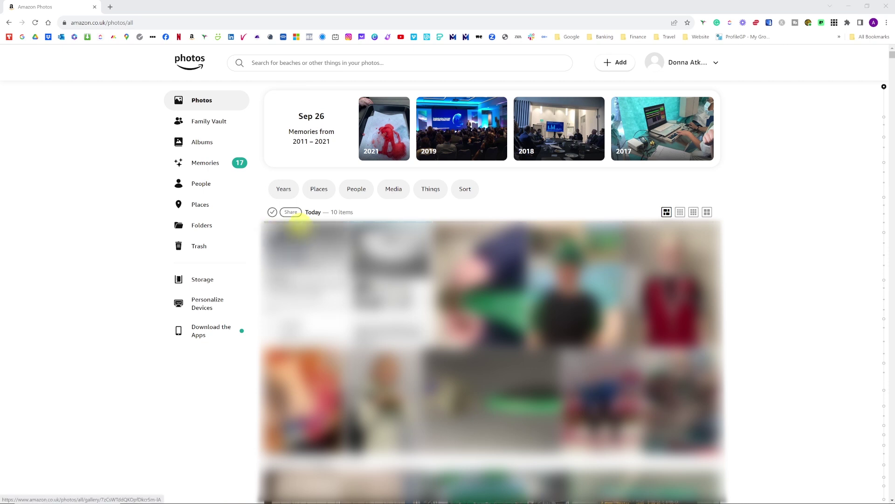
# - Filter the library to Photos only with the Media filter, then clear all filters
pyautogui.click(289, 191)
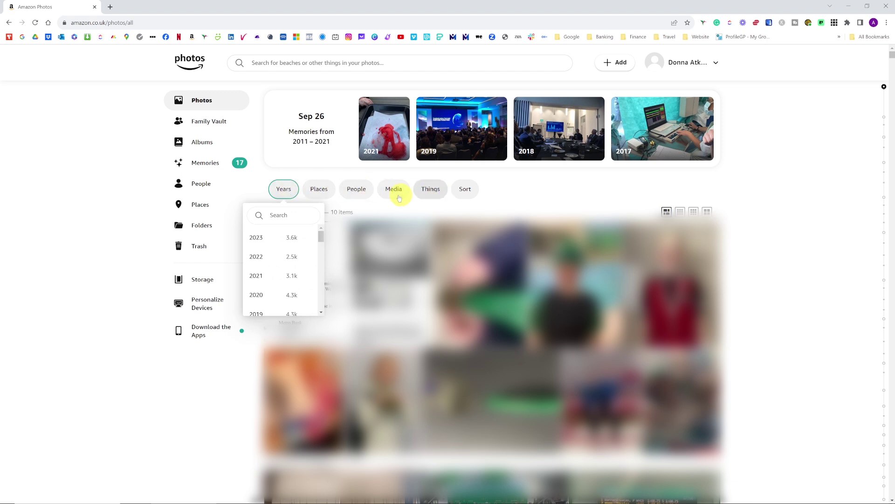
pyautogui.click(290, 192)
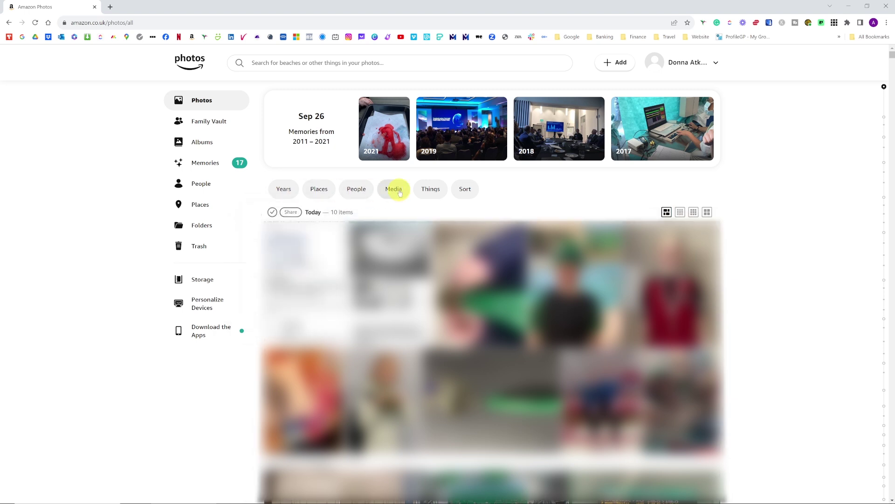
pyautogui.click(399, 191)
pyautogui.click(375, 216)
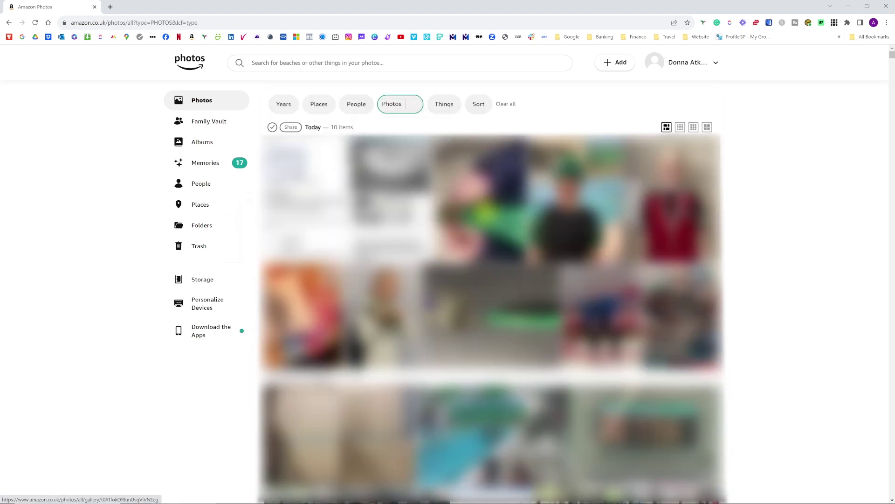
pyautogui.click(506, 105)
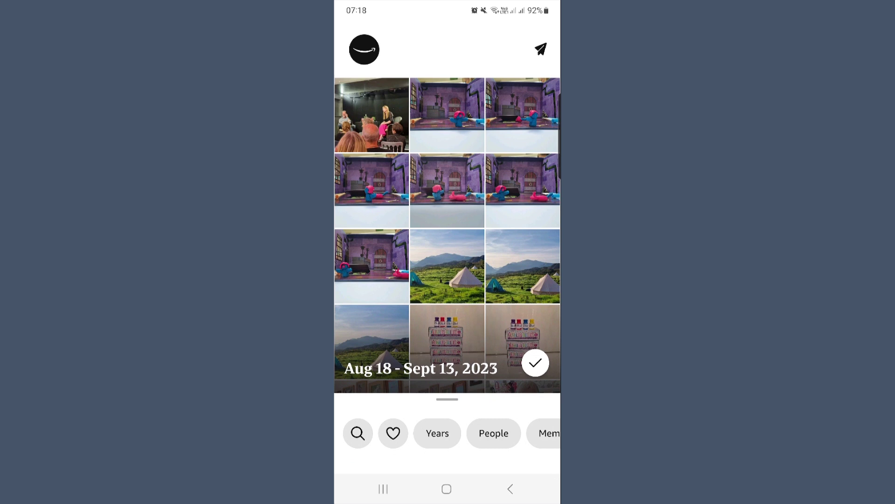
# - Filter the mobile library by Years to 2022, narrowed to April
pyautogui.scroll(-5, 447, 233)
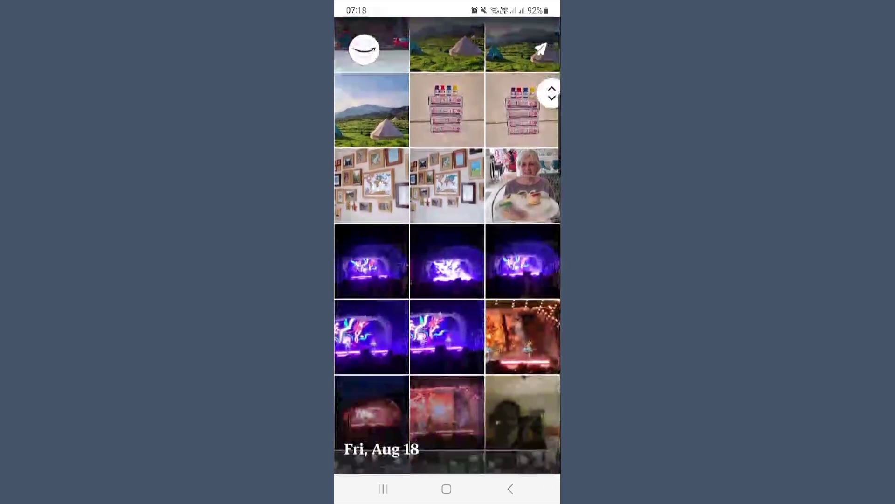
pyautogui.scroll(10, 448, 201)
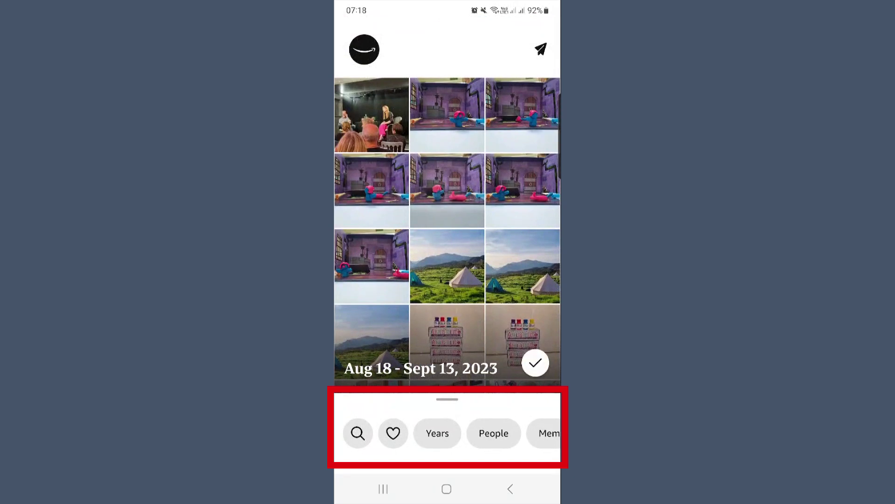
pyautogui.hscroll(3, 447, 433)
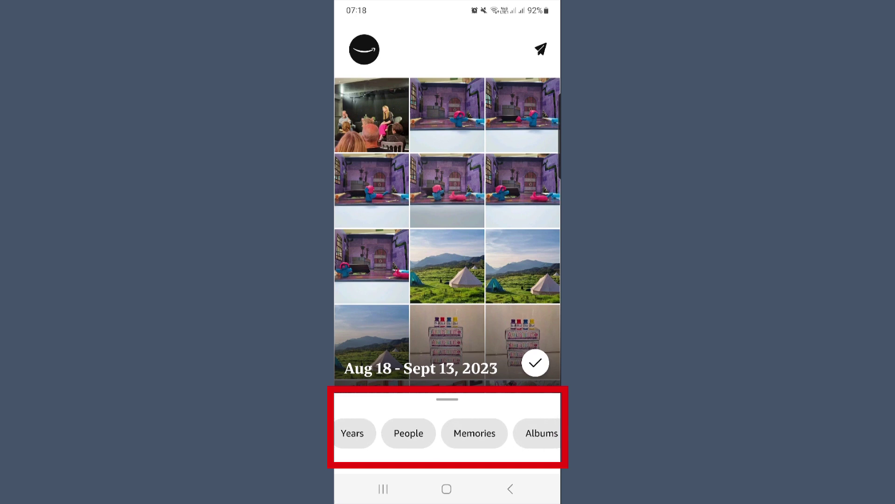
pyautogui.hscroll(4, 447, 433)
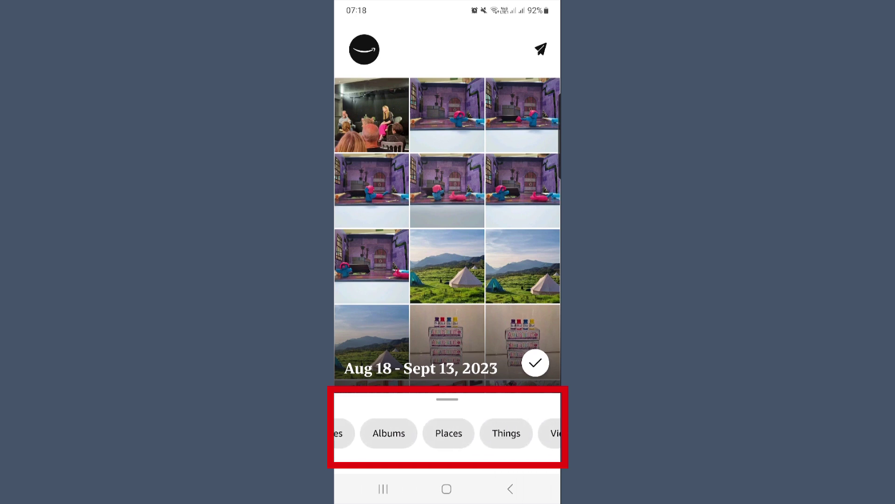
pyautogui.hscroll(-5, 447, 433)
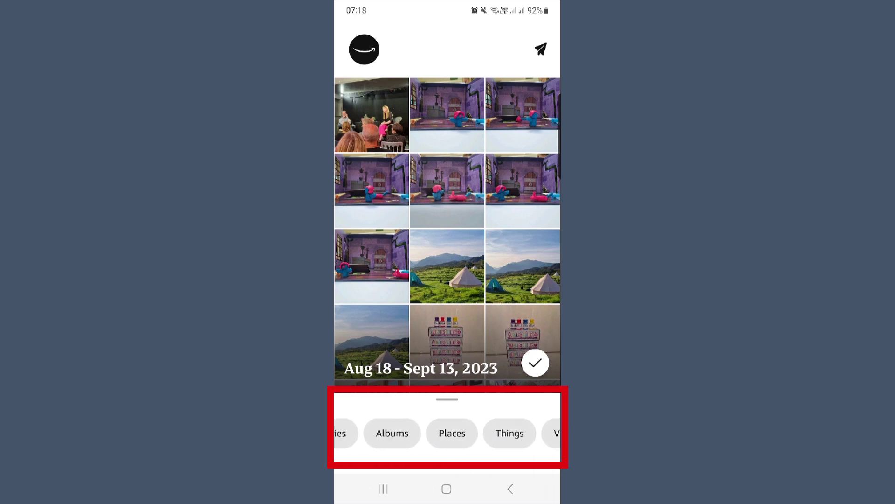
pyautogui.hscroll(-2, 448, 433)
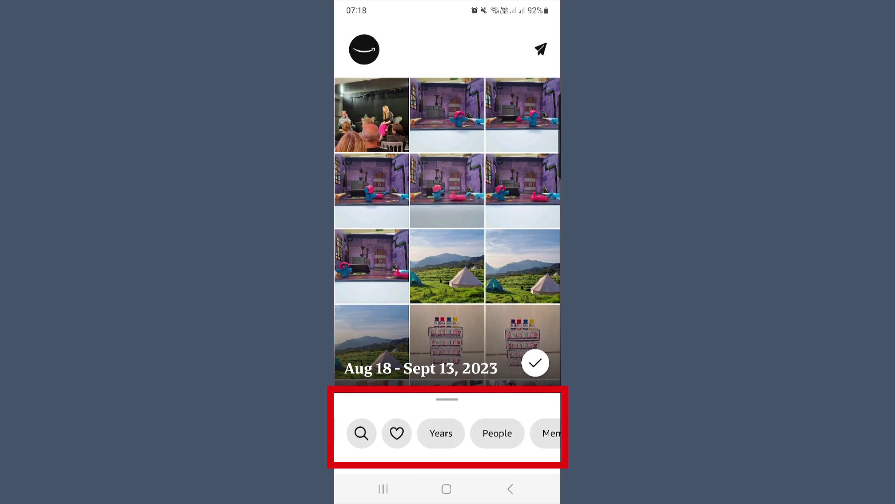
pyautogui.click(441, 433)
pyautogui.click(420, 432)
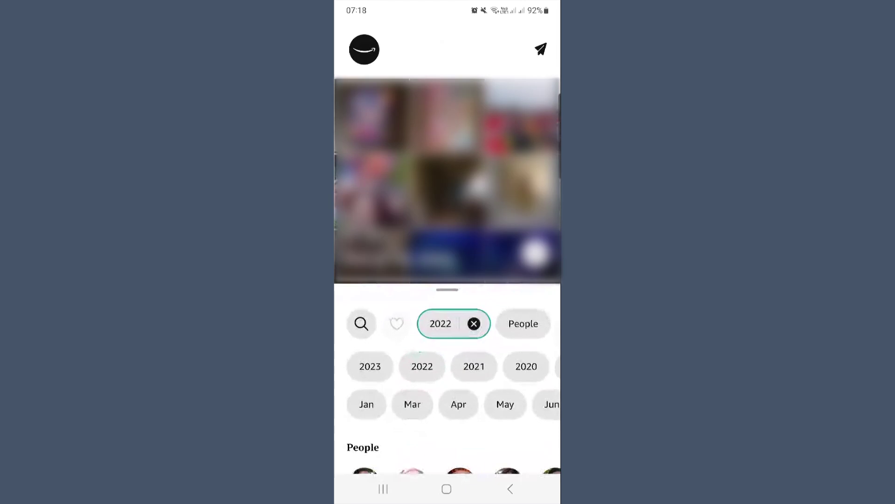
pyautogui.click(458, 404)
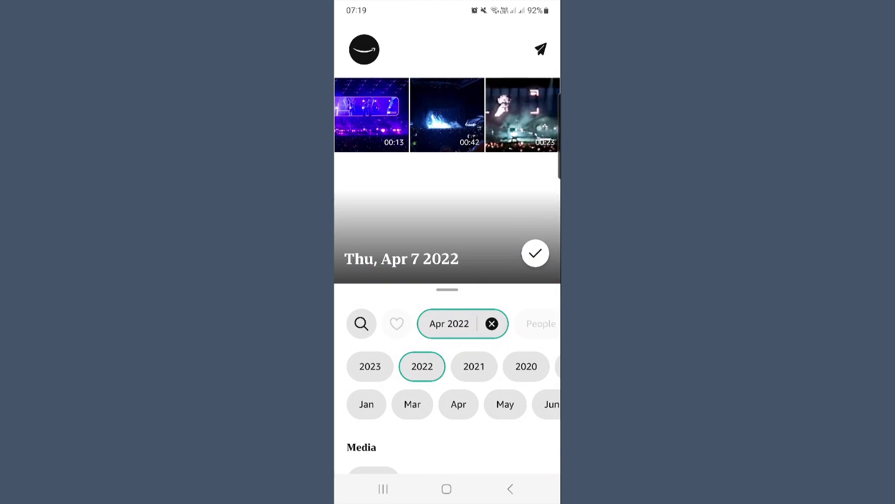
# - Expand the filter sheet to full height and clear the April 2022 filter
pyautogui.click(459, 404)
pyautogui.moveTo(459, 390); pyautogui.dragTo(459, 138)
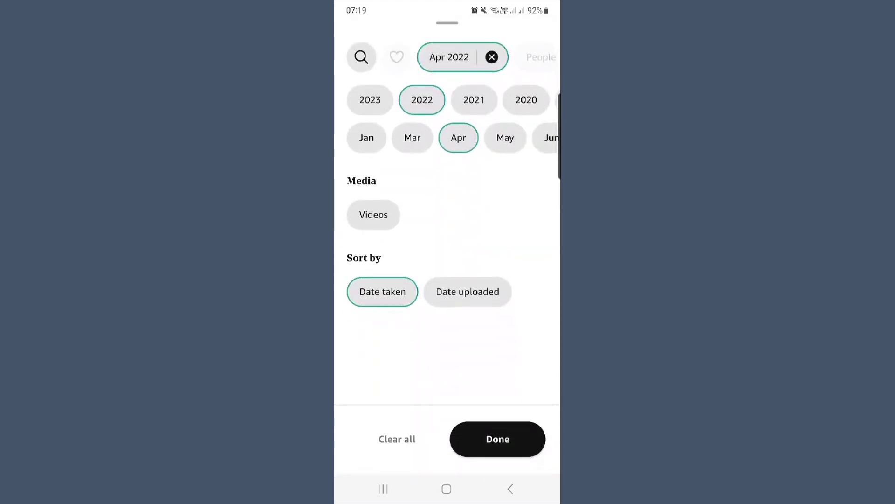
pyautogui.click(492, 57)
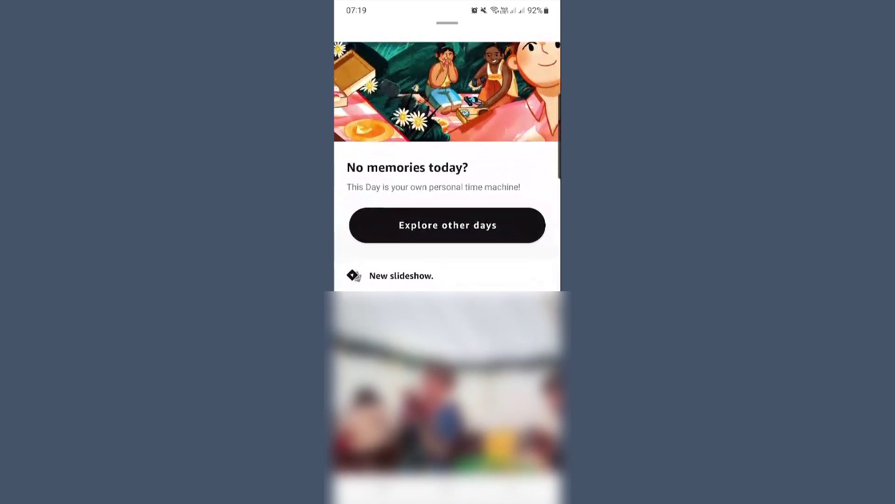
pyautogui.scroll(-3, 447, 327)
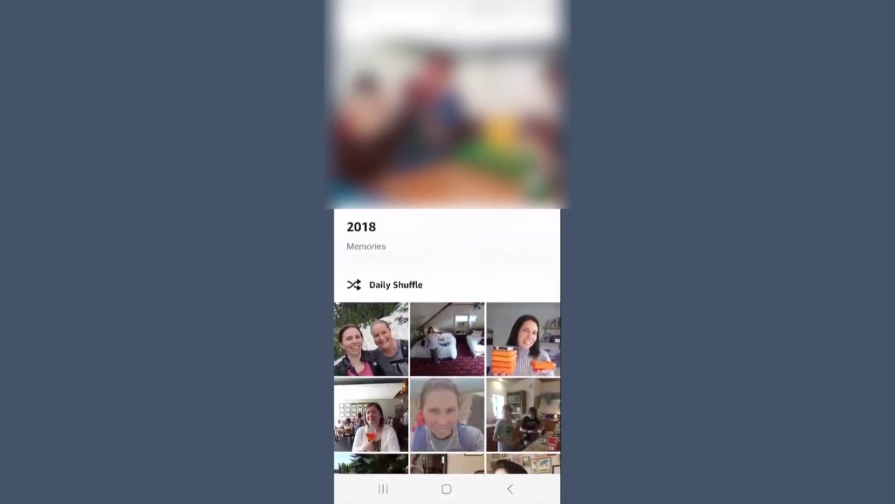
pyautogui.scroll(-5, 447, 326)
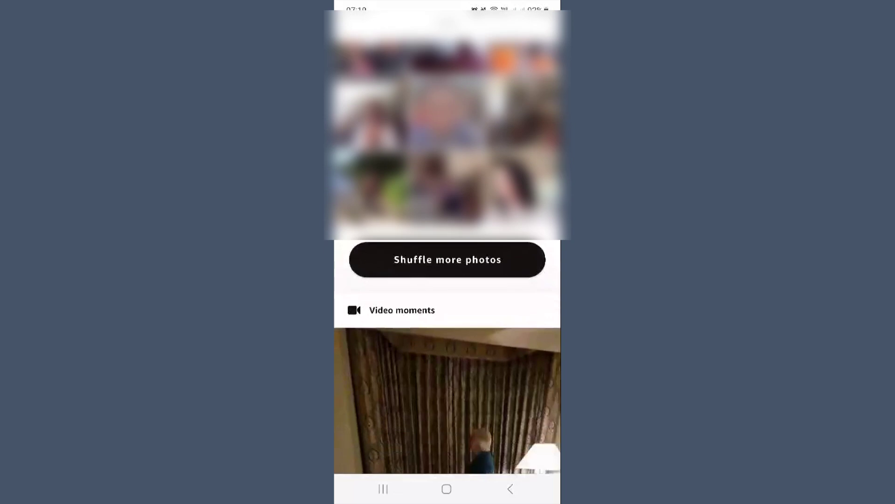
pyautogui.scroll(-5, 447, 280)
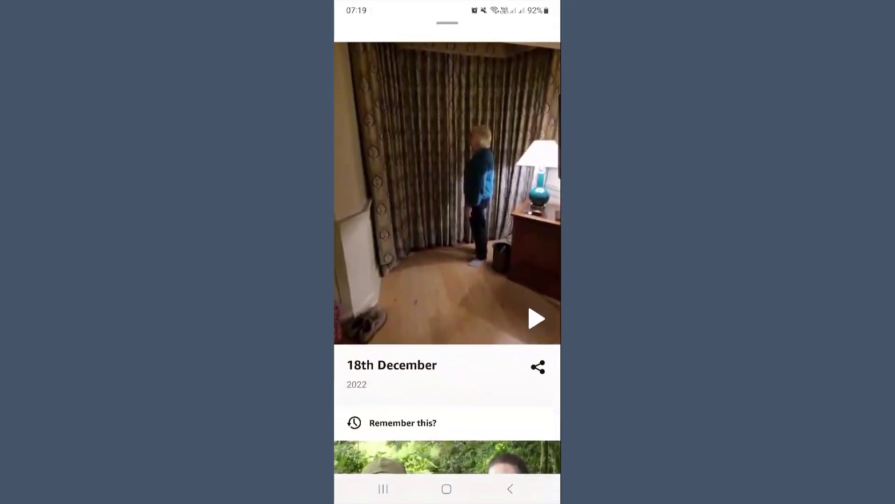
pyautogui.scroll(-5, 447, 280)
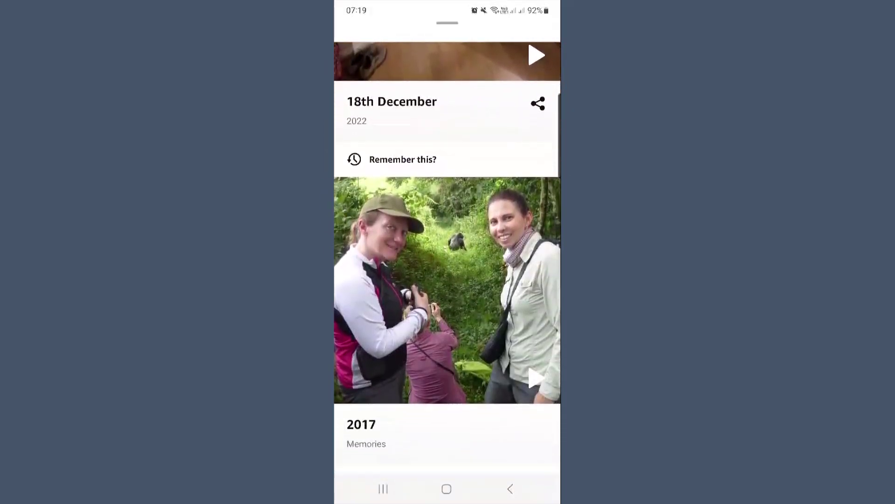